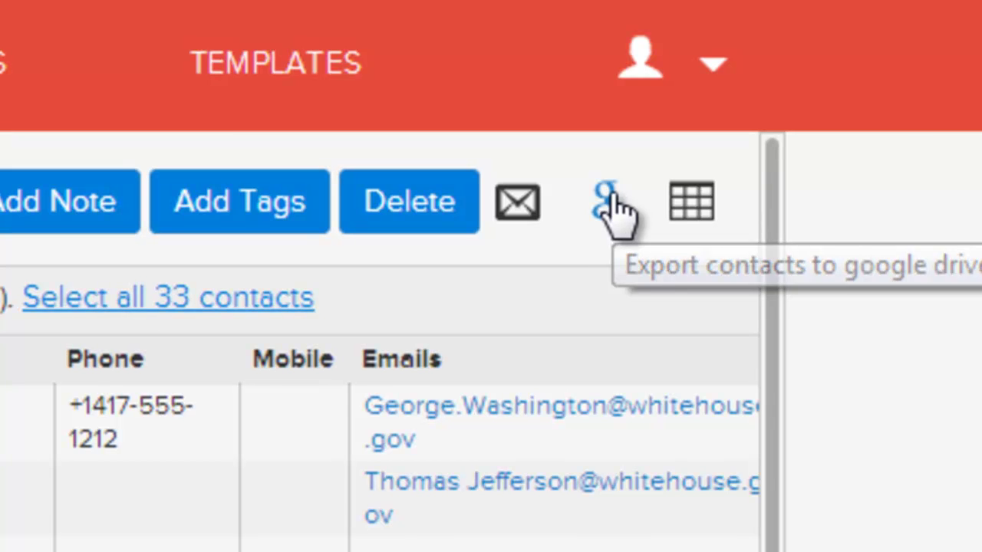
Step: Export the selected contacts to Google Drive with the title "Newsletter"
{"action": "left_click", "coordinate": [610, 207]}
{"action": "left_click", "coordinate": [452, 397]}
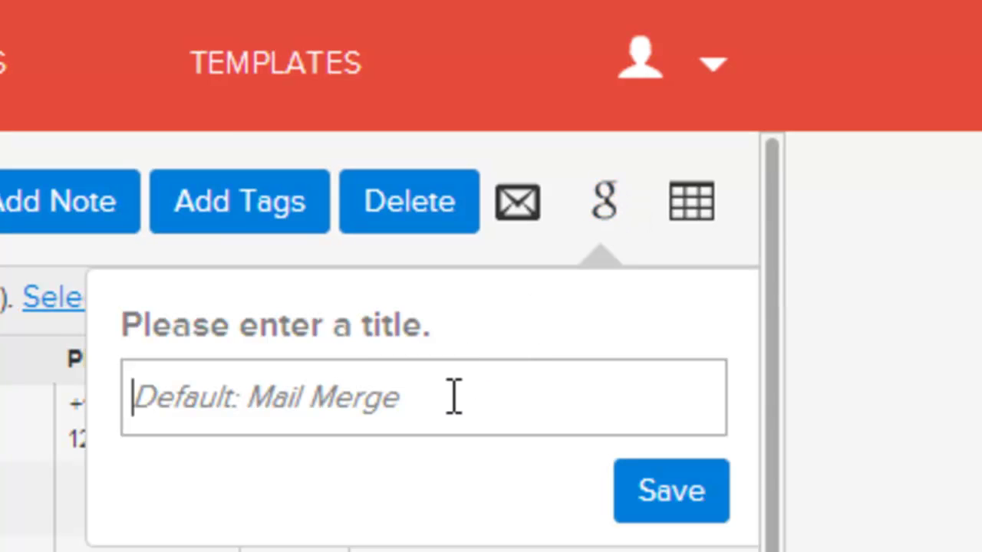
{"action": "type", "text": "Newsletter"}
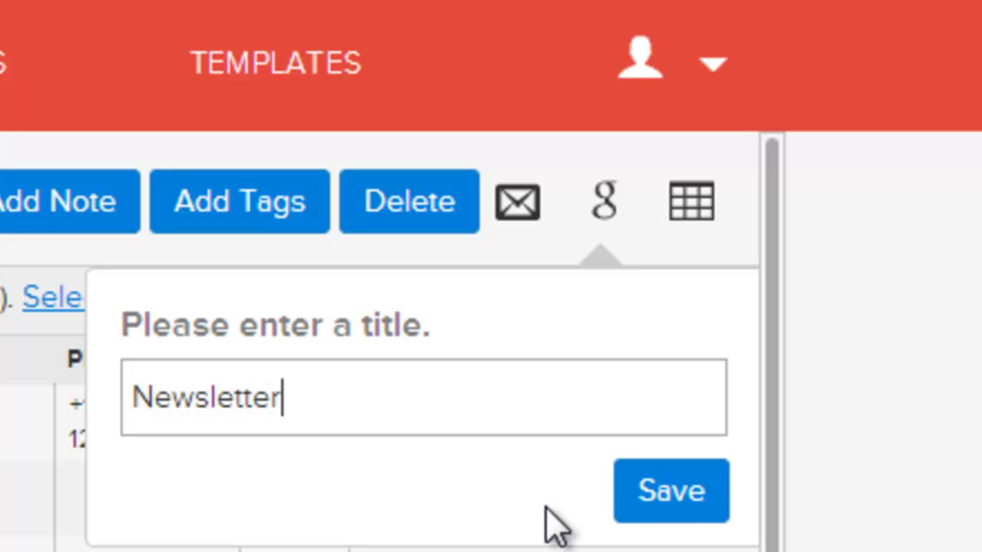
{"action": "left_click", "coordinate": [640, 486]}
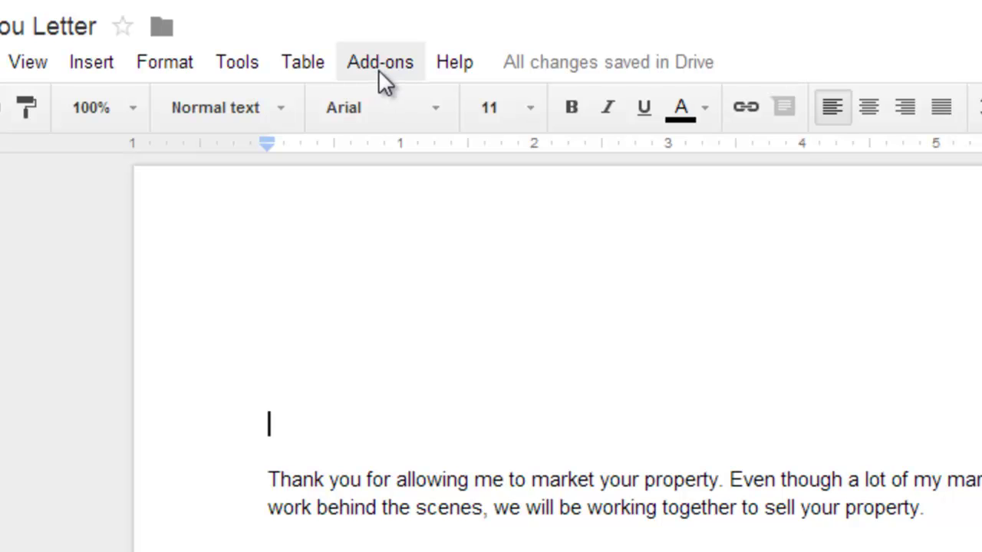
Step: Search the Google Docs add-on store for "DocumentMerge" from the Thank You Letter document
{"action": "left_click", "coordinate": [378, 69]}
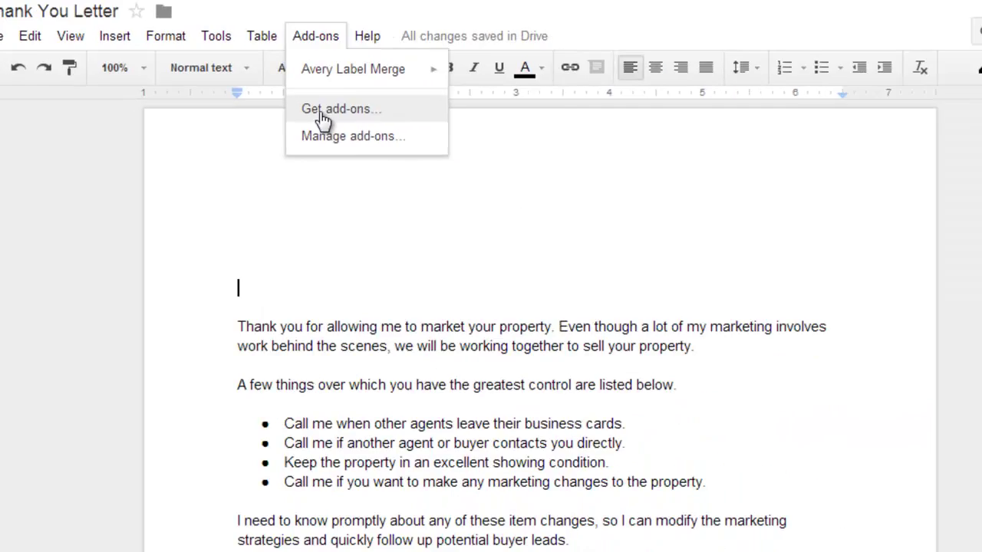
{"action": "left_click", "coordinate": [322, 112]}
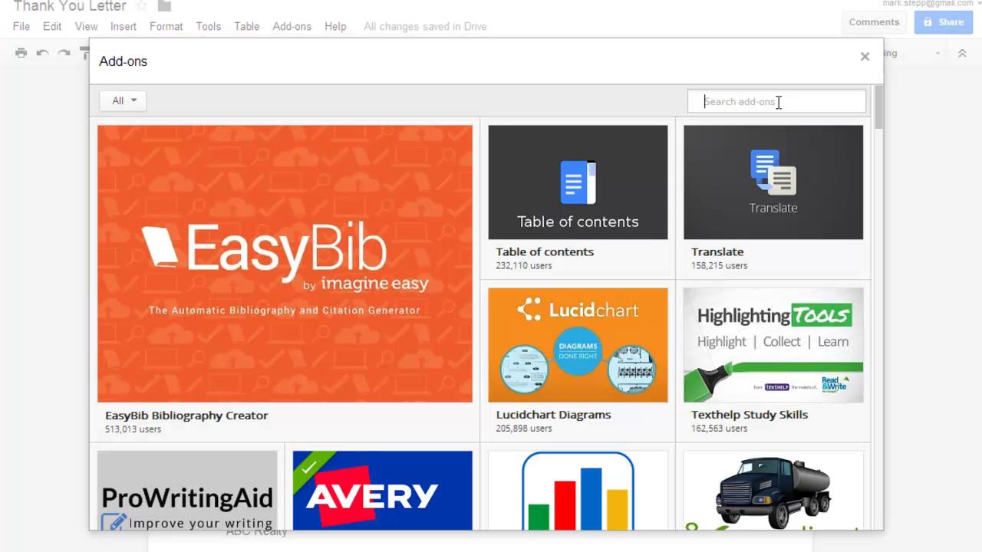
{"action": "left_click", "coordinate": [777, 101]}
{"action": "type", "text": "Do"}
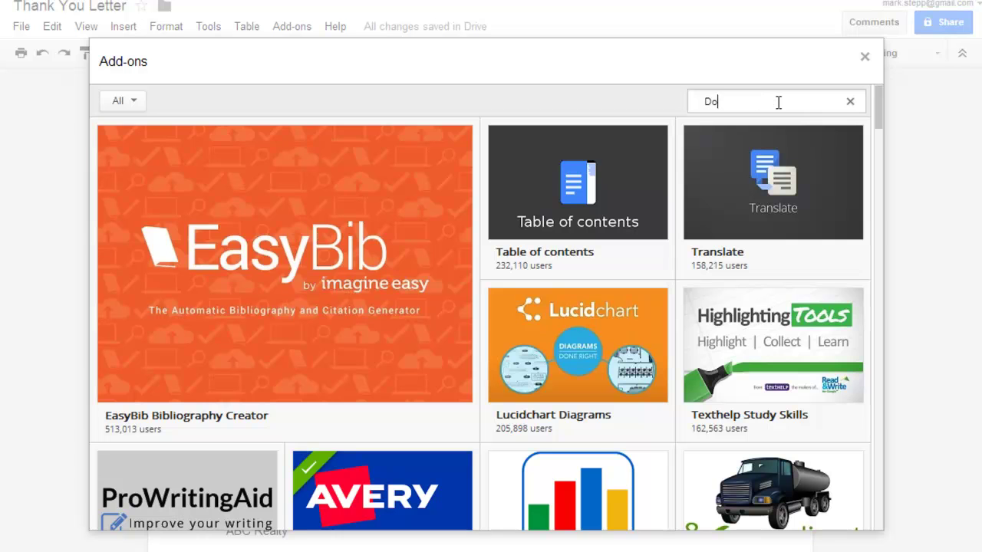
{"action": "type", "text": "cumentMerge"}
{"action": "key", "text": "Return"}
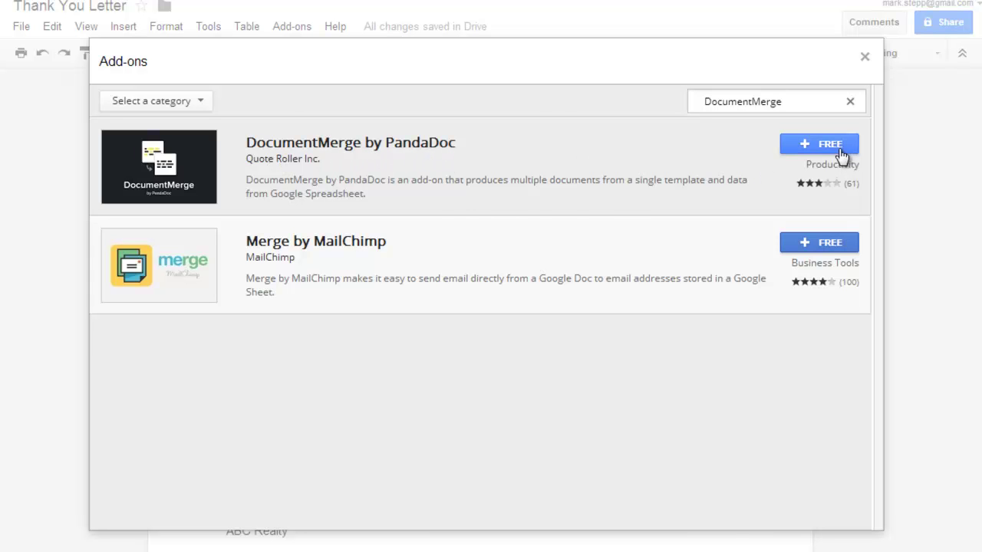
Step: Install the free DocumentMerge by PandaDoc add-on, accept its requested permissions and dismiss its introduction
{"action": "left_click", "coordinate": [841, 155]}
{"action": "scroll", "coordinate": [719, 376], "scroll_direction": "down", "scroll_amount": 3}
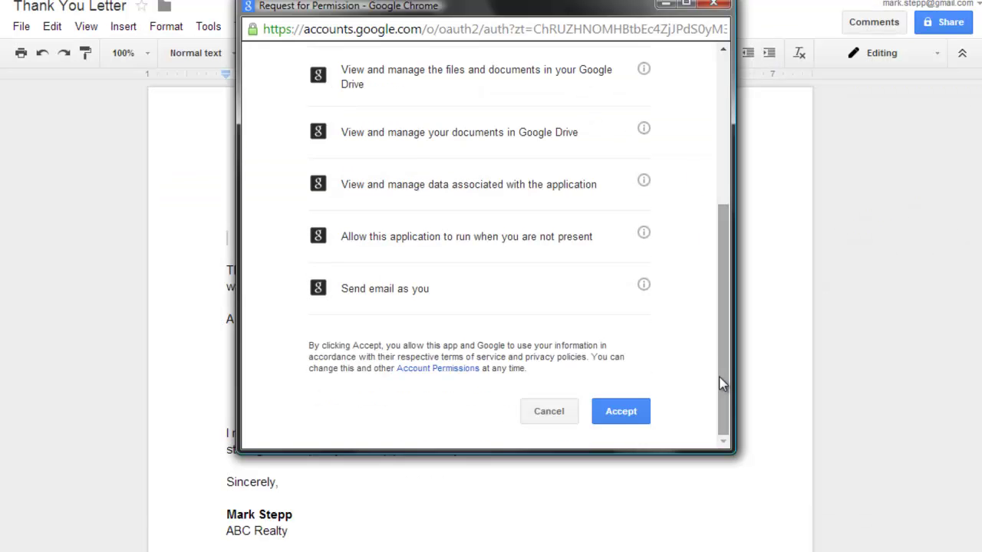
{"action": "left_click", "coordinate": [618, 414]}
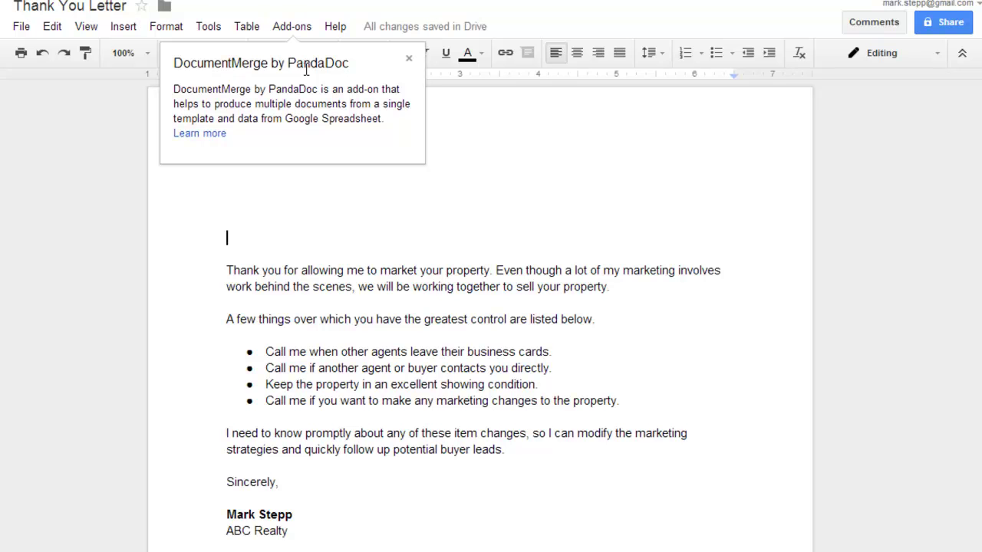
{"action": "left_click", "coordinate": [409, 58]}
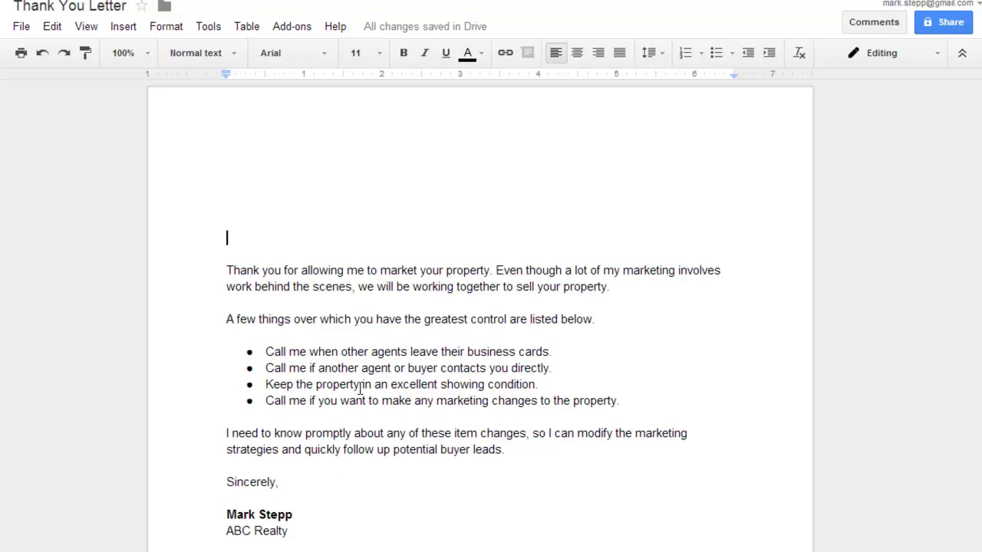
Step: Start DocumentMerge by PandaDoc and choose the first-listed Newsletter spreadsheet as its data source
{"action": "left_click", "coordinate": [296, 27]}
{"action": "mouse_move", "coordinate": [318, 87]}
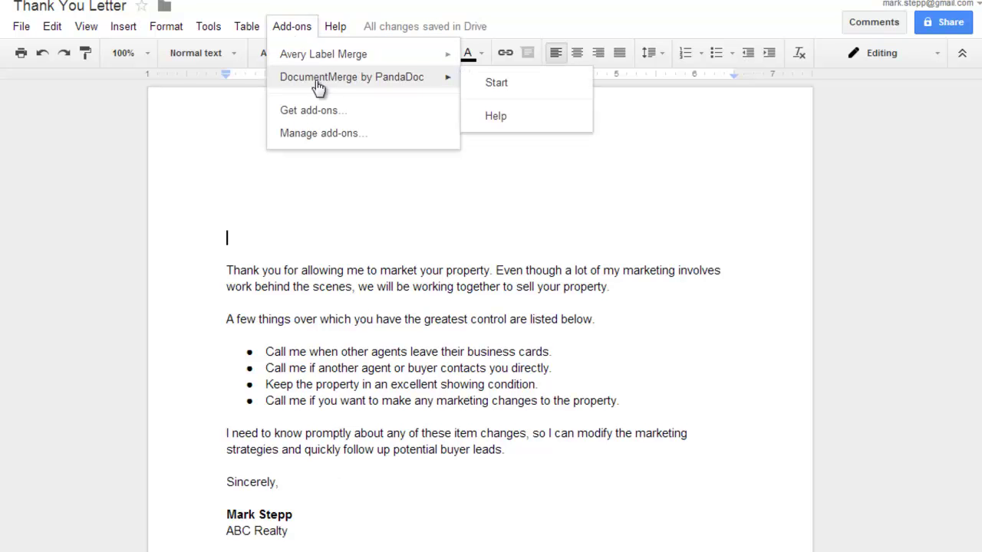
{"action": "left_click", "coordinate": [499, 83]}
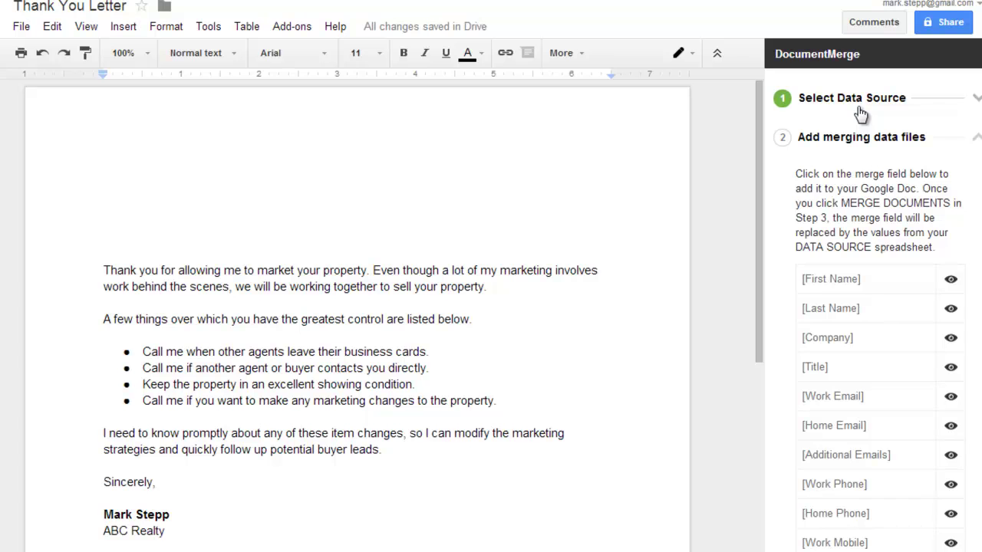
{"action": "left_click", "coordinate": [871, 111]}
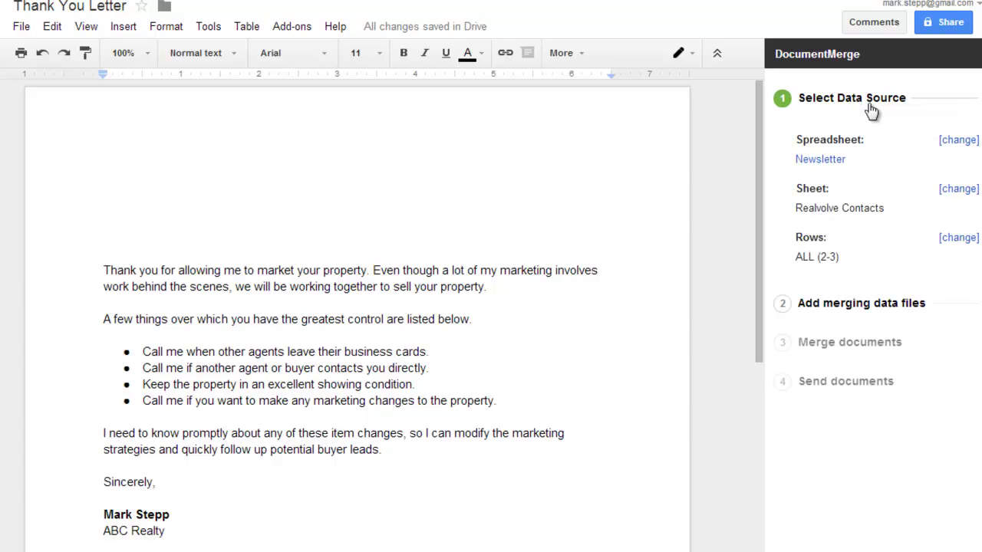
{"action": "left_click", "coordinate": [958, 141]}
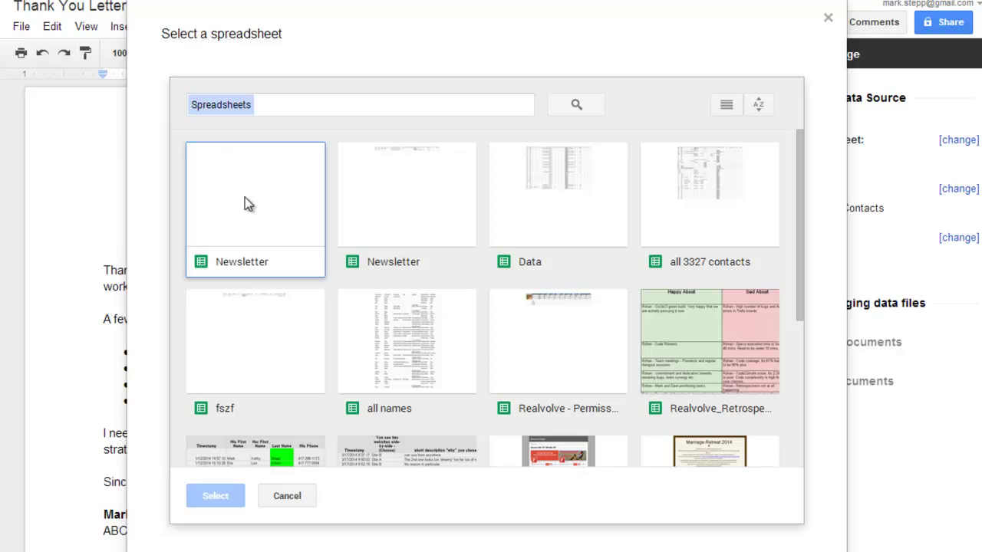
{"action": "left_click", "coordinate": [245, 197]}
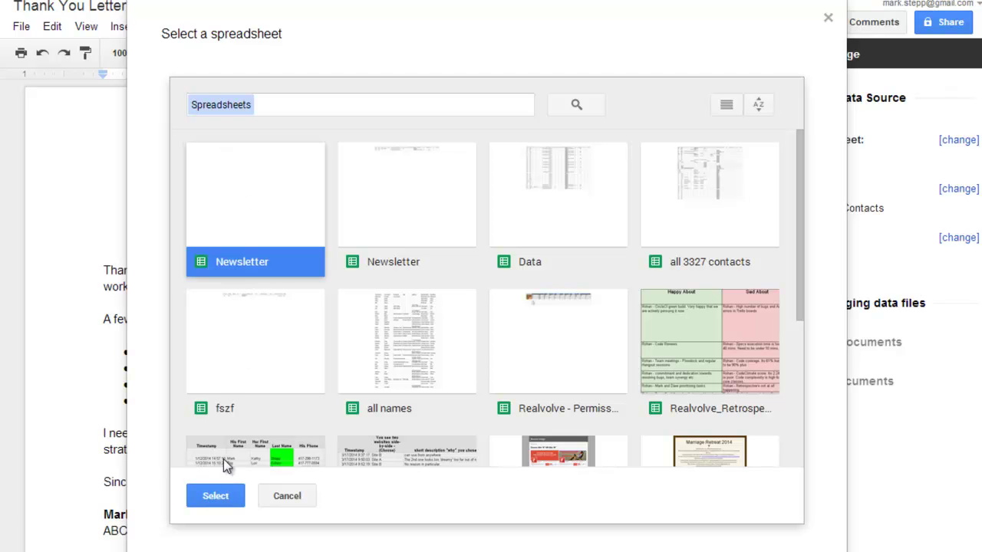
{"action": "left_click", "coordinate": [218, 496]}
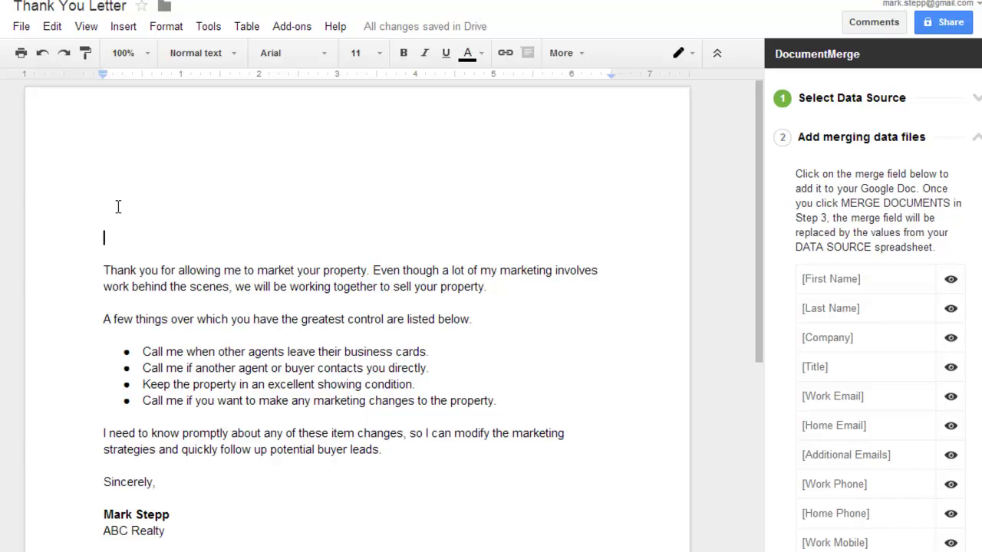
Step: Insert the [Mailing Name] merge field above the letter's body text and the [Full Address] field on the line below it
{"action": "left_click", "coordinate": [108, 177]}
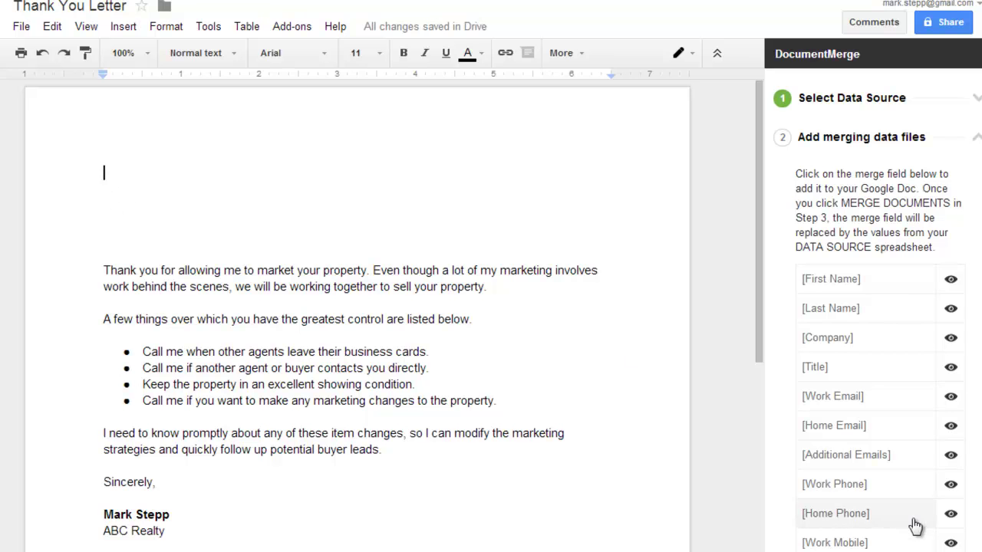
{"action": "scroll", "coordinate": [879, 307], "scroll_direction": "down", "scroll_amount": 4}
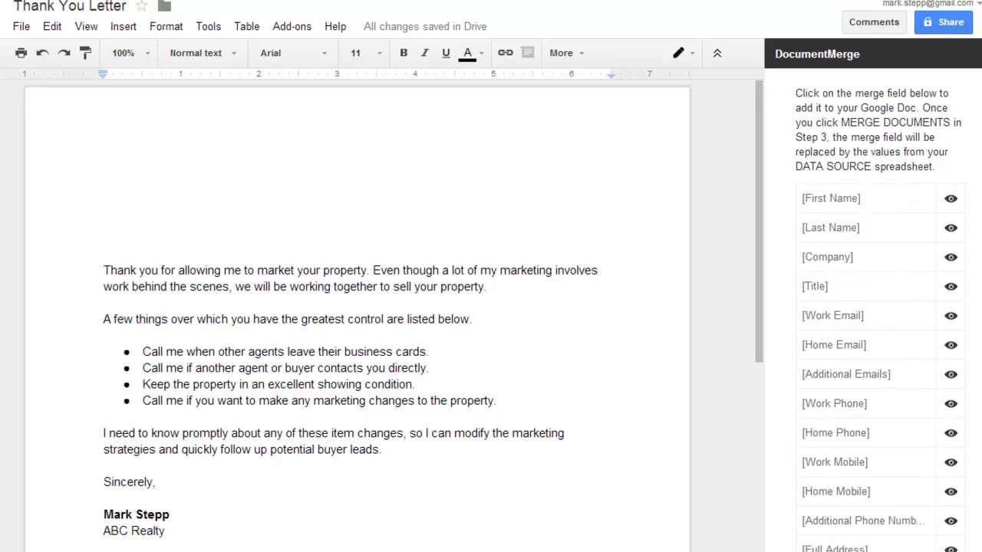
{"action": "scroll", "coordinate": [882, 384], "scroll_direction": "down", "scroll_amount": 3}
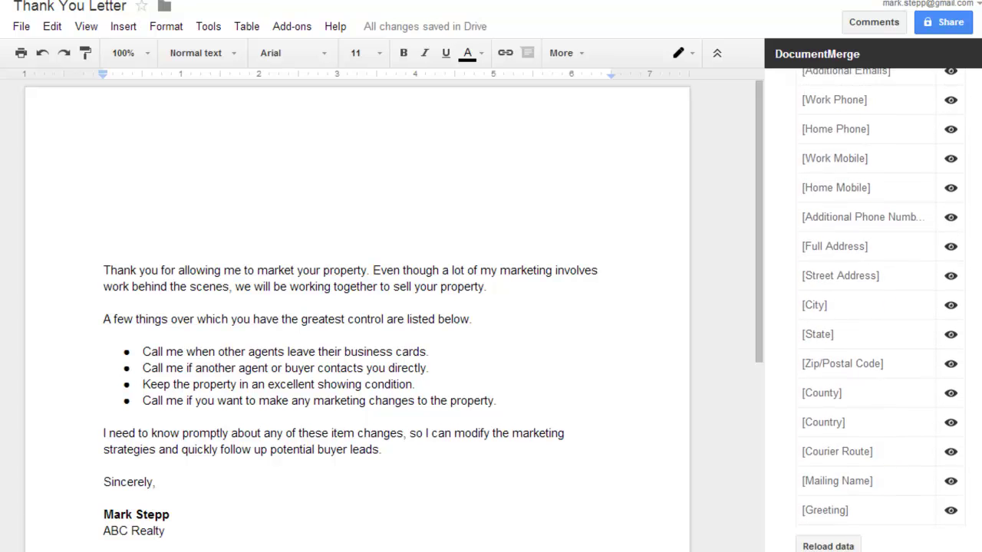
{"action": "left_click_drag", "start_coordinate": [790, 457], "coordinate": [120, 210]}
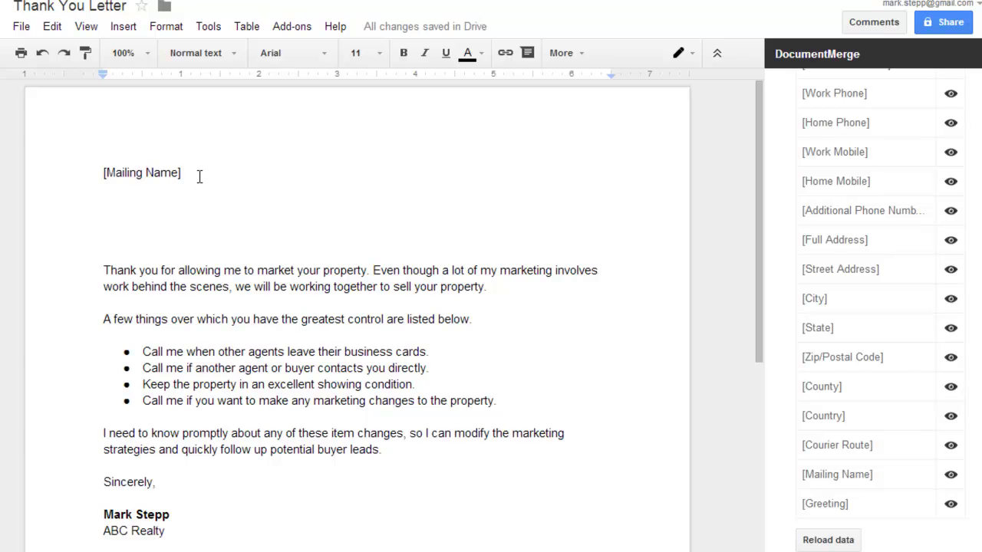
{"action": "key", "text": "Return"}
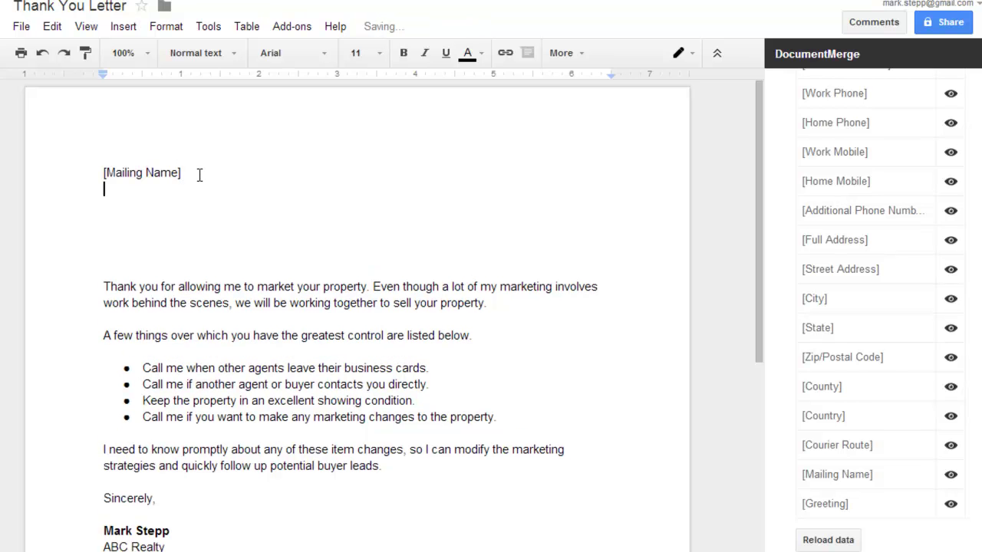
{"action": "left_click", "coordinate": [879, 250]}
Step: Add the salutation "Dear [Greeting]" between the address block and the first paragraph, using the Greeting merge field
{"action": "left_click", "coordinate": [171, 236]}
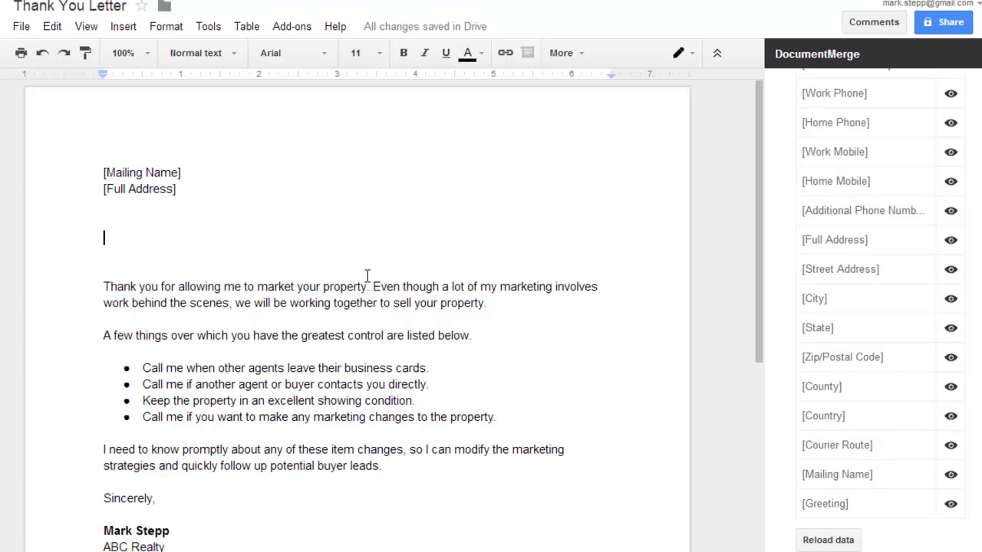
{"action": "type", "text": "Dear"}
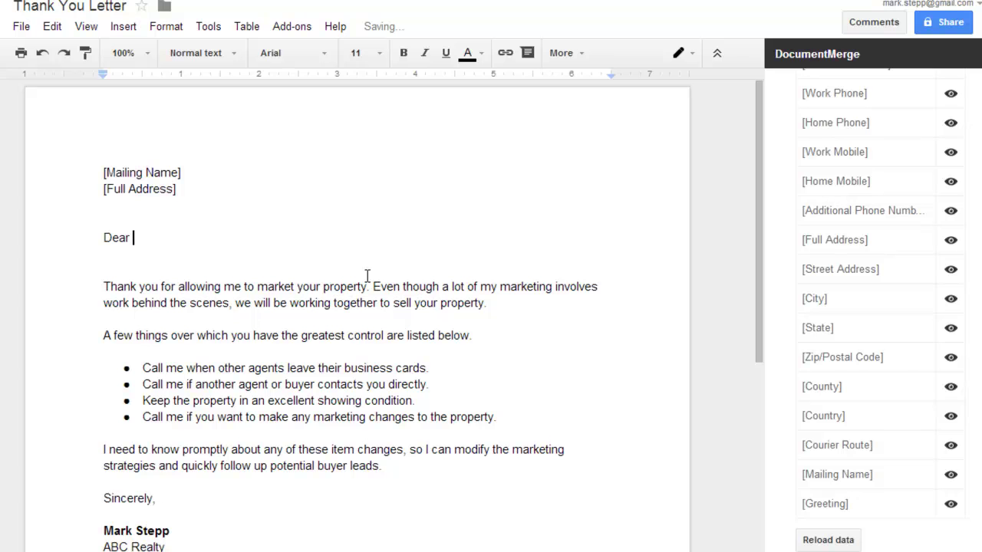
{"action": "left_click", "coordinate": [878, 506]}
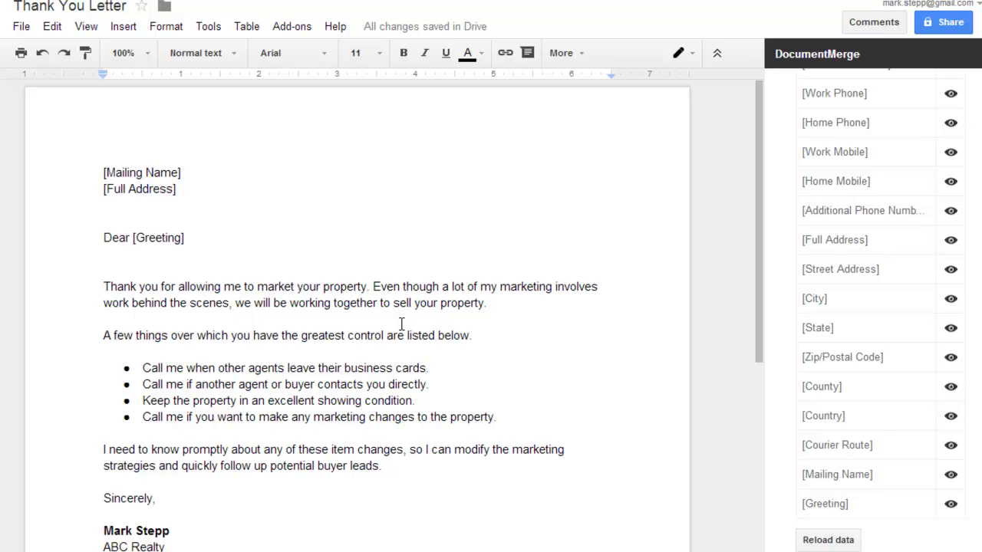
Step: Merge all 4 thank you letters into a single file
{"action": "scroll", "coordinate": [882, 461], "scroll_direction": "down", "scroll_amount": 1}
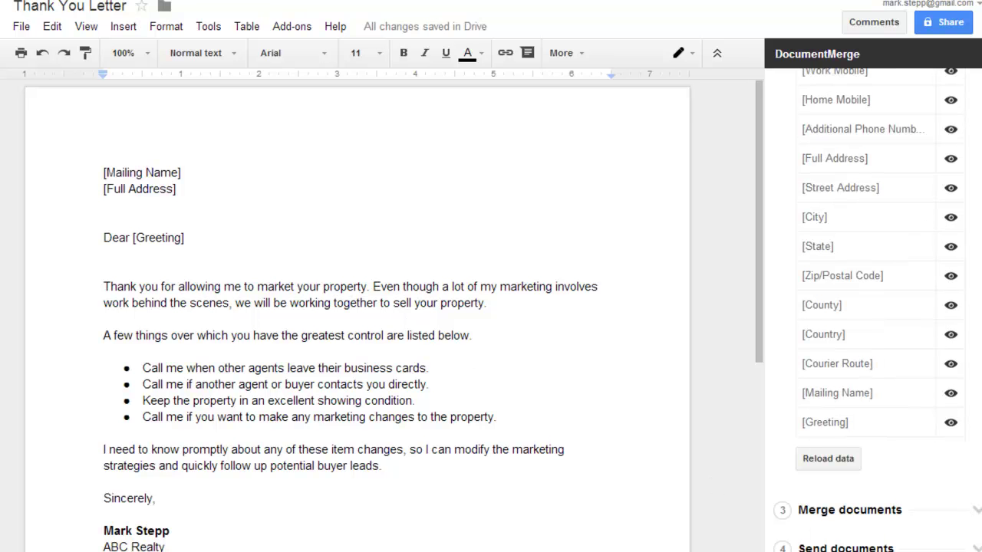
{"action": "left_click", "coordinate": [827, 519]}
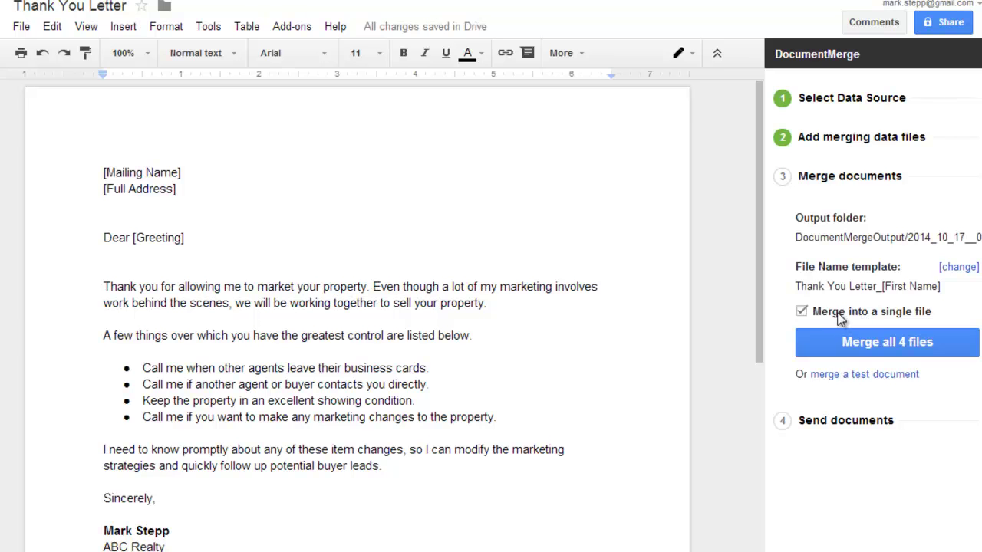
{"action": "left_click", "coordinate": [885, 350]}
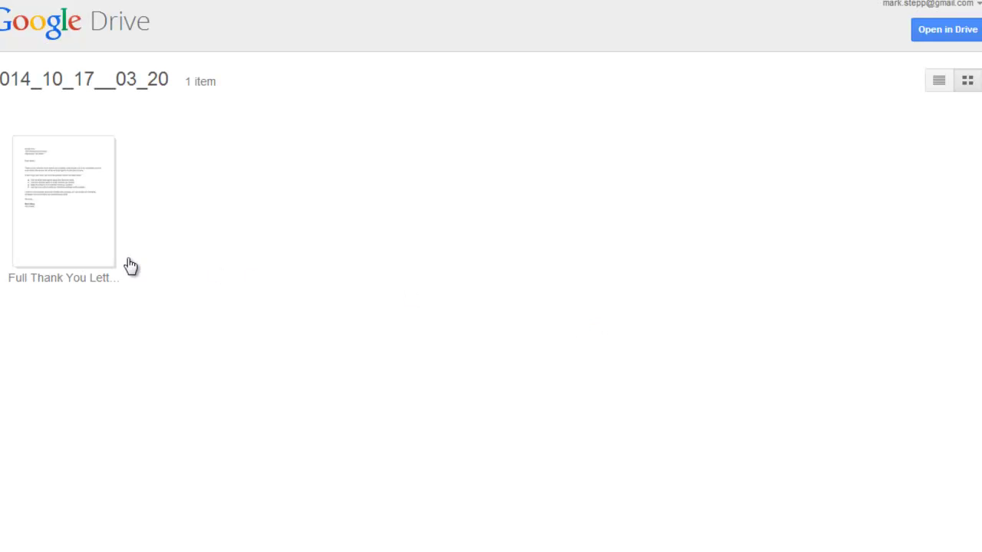
Step: Open the merged thank you letter file in Google Drive and check the address, greeting and body on its pages
{"action": "left_click", "coordinate": [57, 243]}
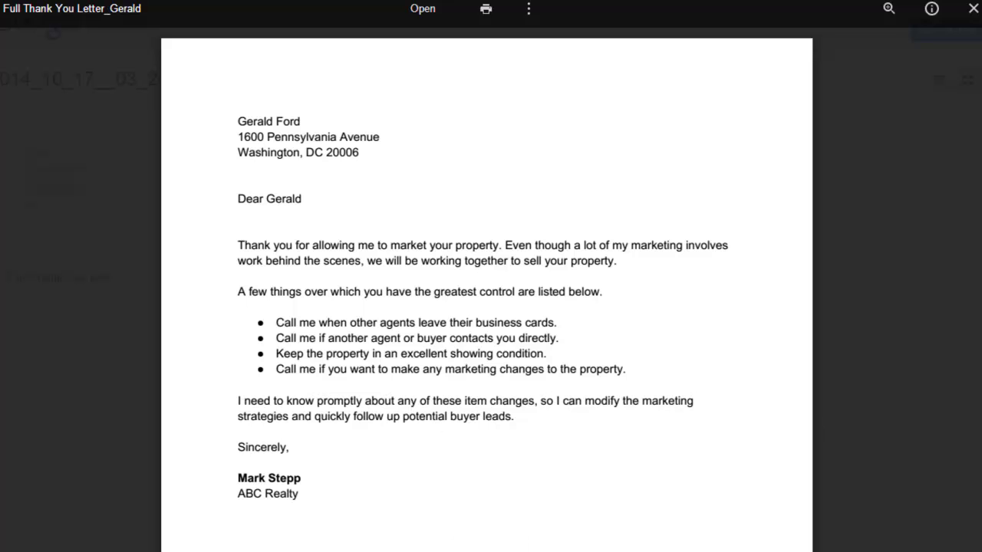
{"action": "scroll", "coordinate": [487, 307], "scroll_direction": "down", "scroll_amount": 10}
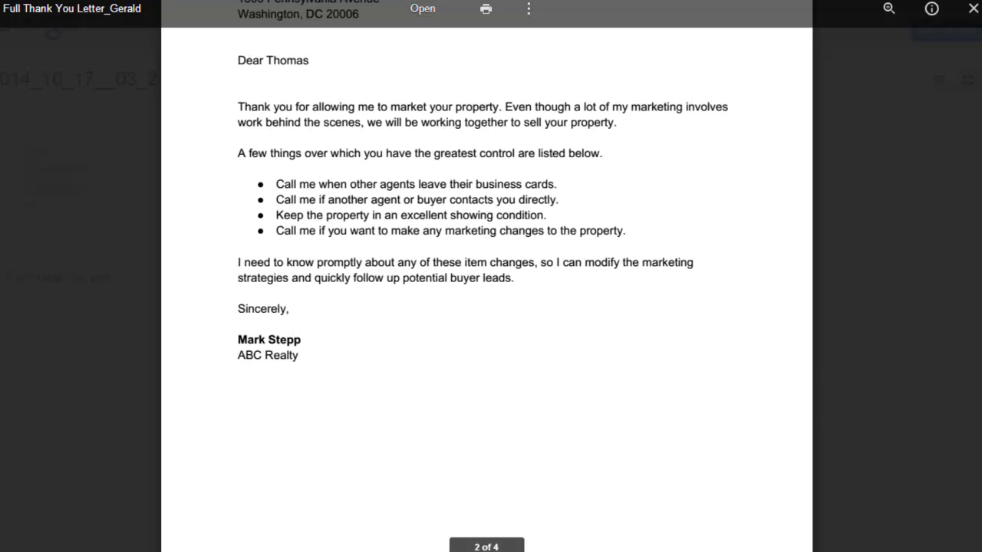
{"action": "scroll", "coordinate": [486, 306], "scroll_direction": "down", "scroll_amount": 5}
{"action": "scroll", "coordinate": [486, 307], "scroll_direction": "down", "scroll_amount": 7}
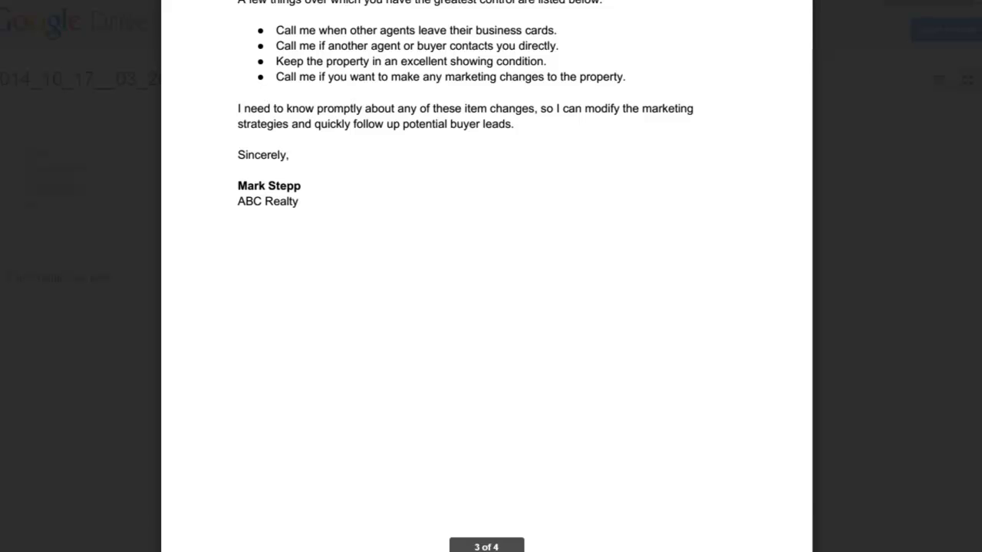
{"action": "scroll", "coordinate": [486, 306], "scroll_direction": "down", "scroll_amount": 8}
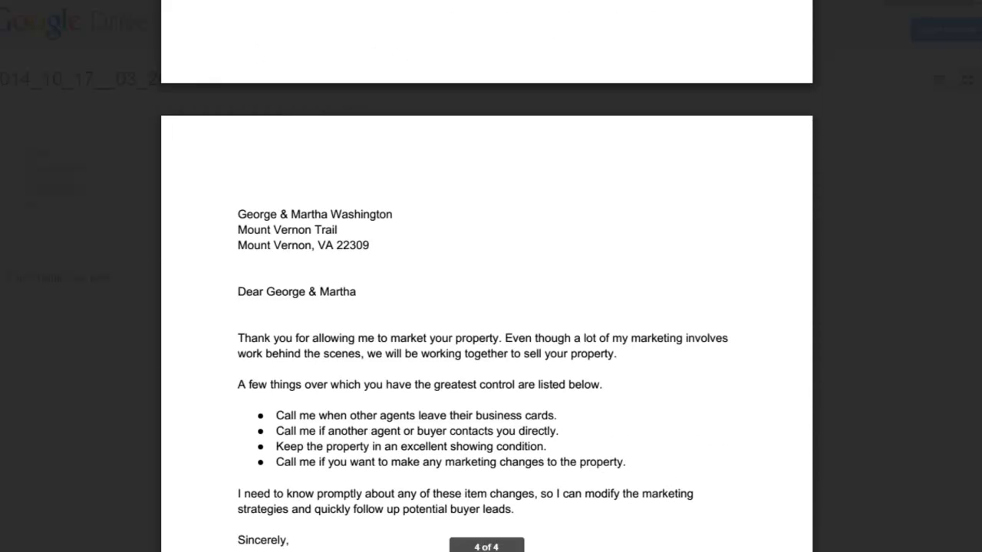
{"action": "scroll", "coordinate": [486, 307], "scroll_direction": "down", "scroll_amount": 3}
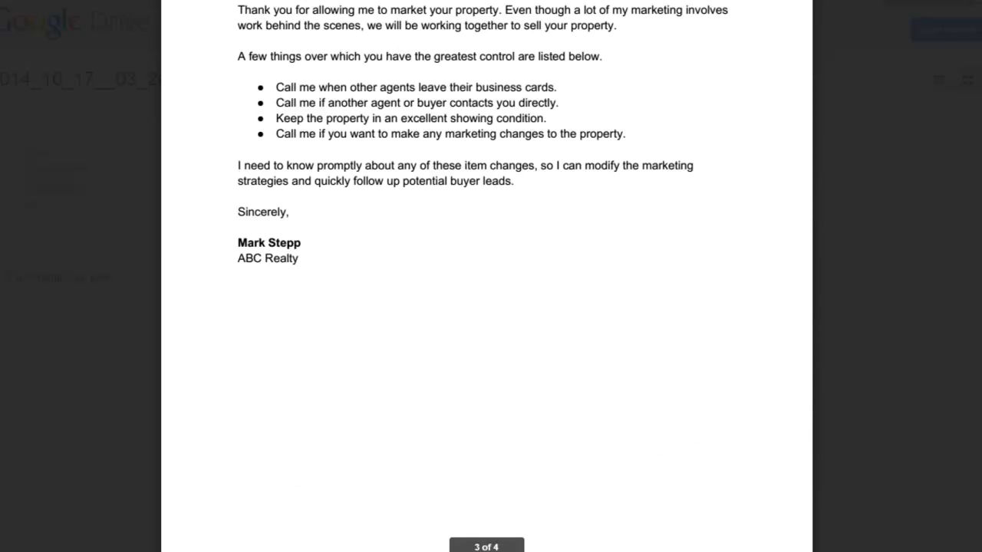
{"action": "scroll", "coordinate": [189, 189], "scroll_direction": "up", "scroll_amount": 20}
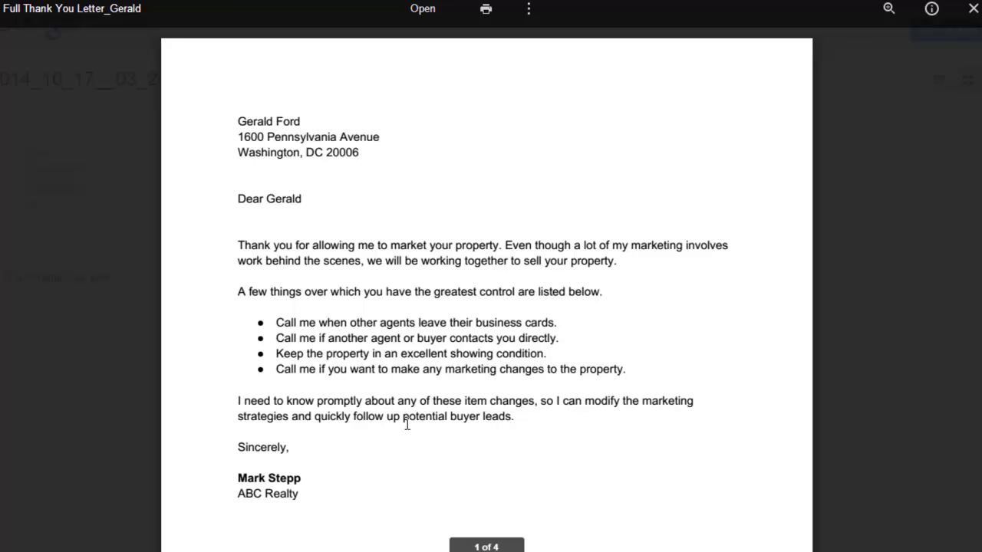